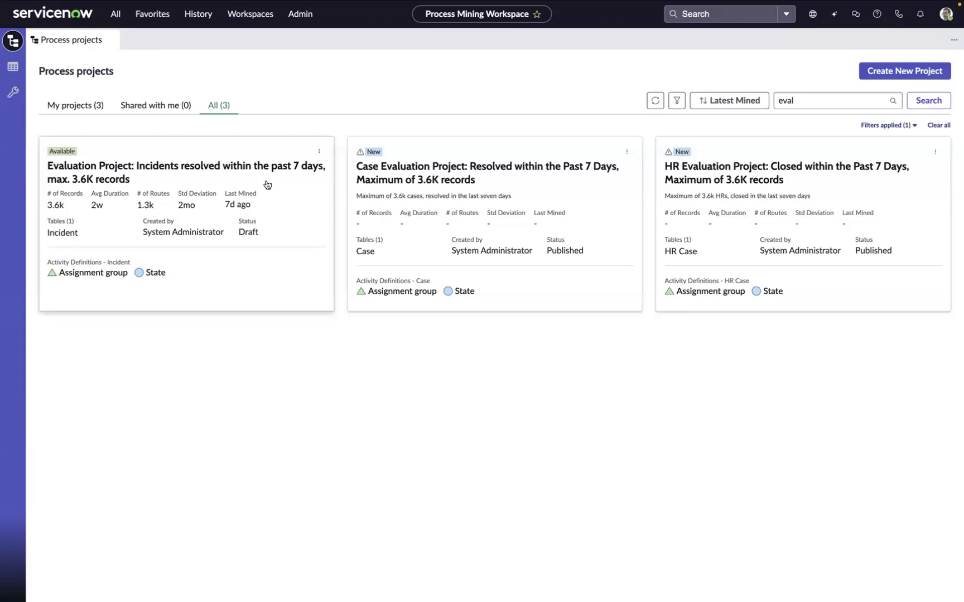
click(248, 17)
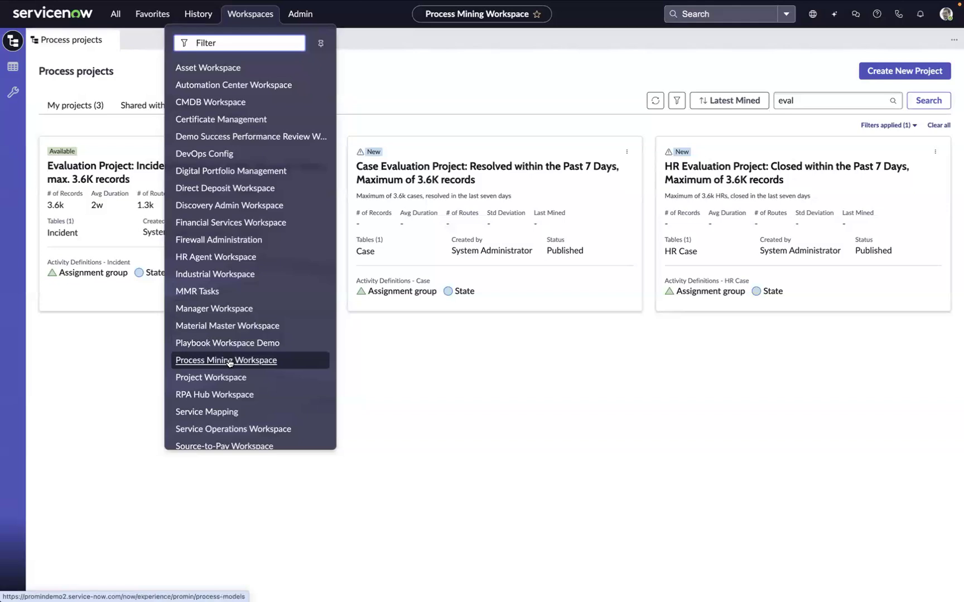
click(388, 357)
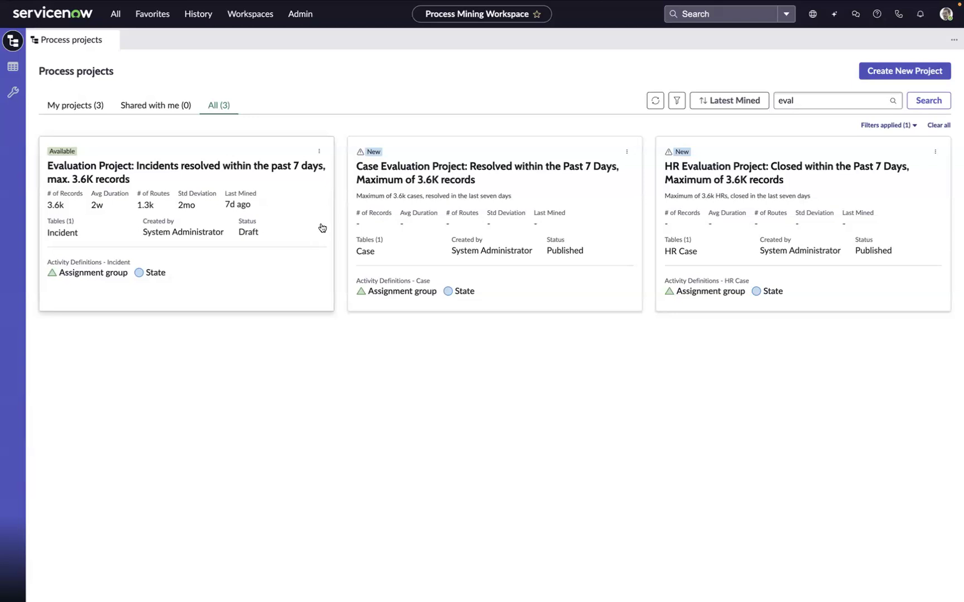
Open the evaluation project for incidents resolved within the past 7 days and look over its summary and improvement opportunities
click(319, 152)
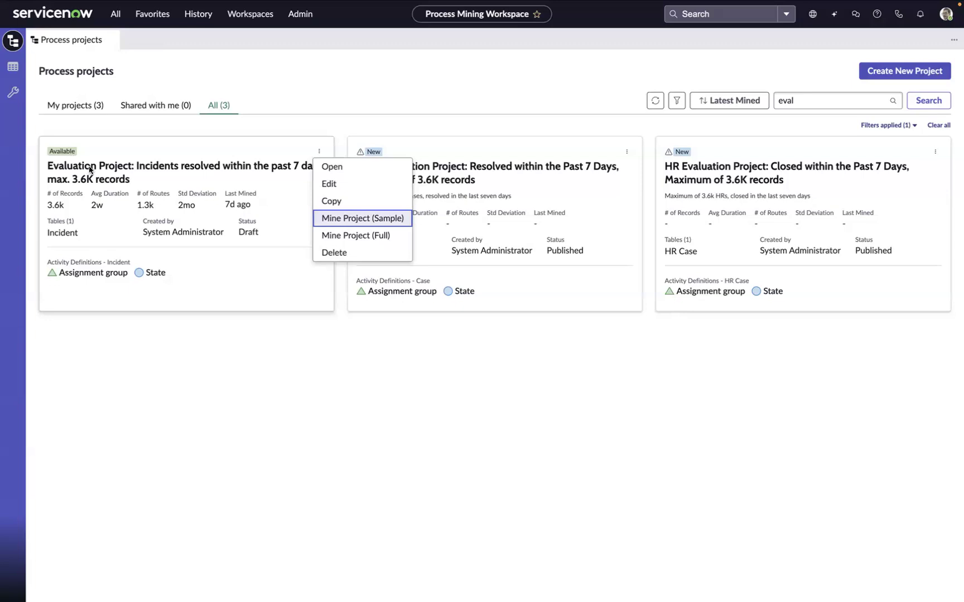
click(90, 170)
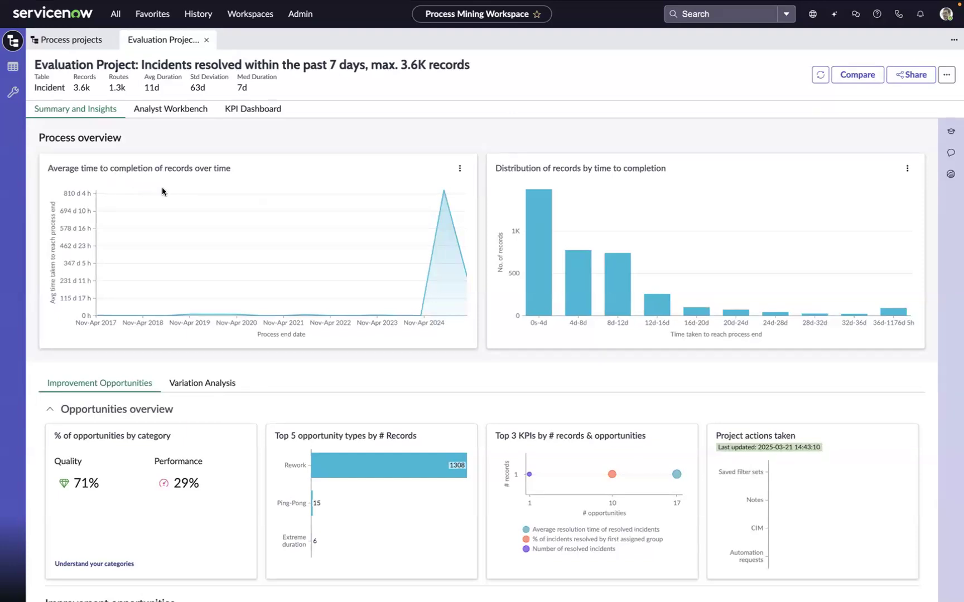
scroll(161, 192, down, 3)
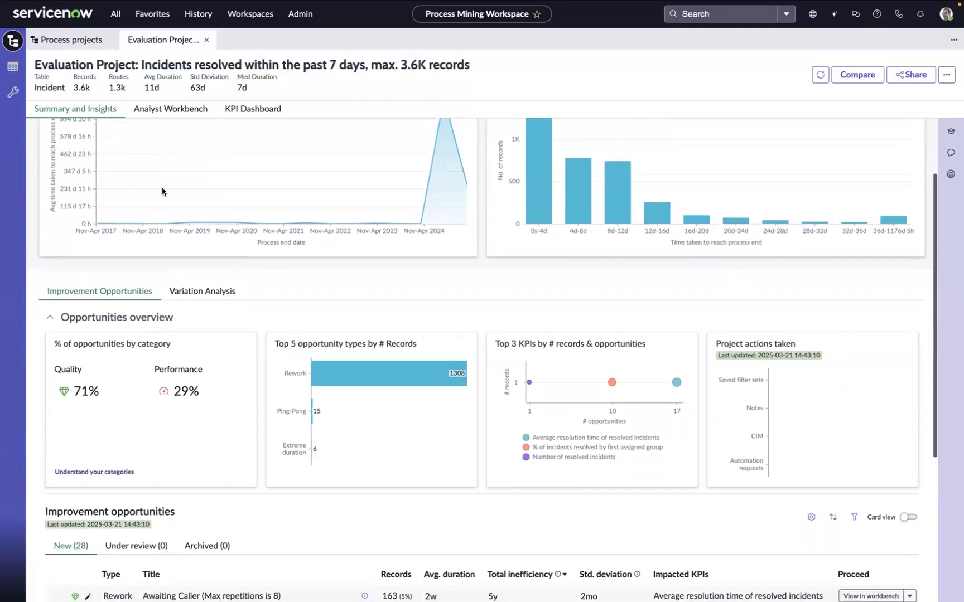
scroll(163, 189, up, 2)
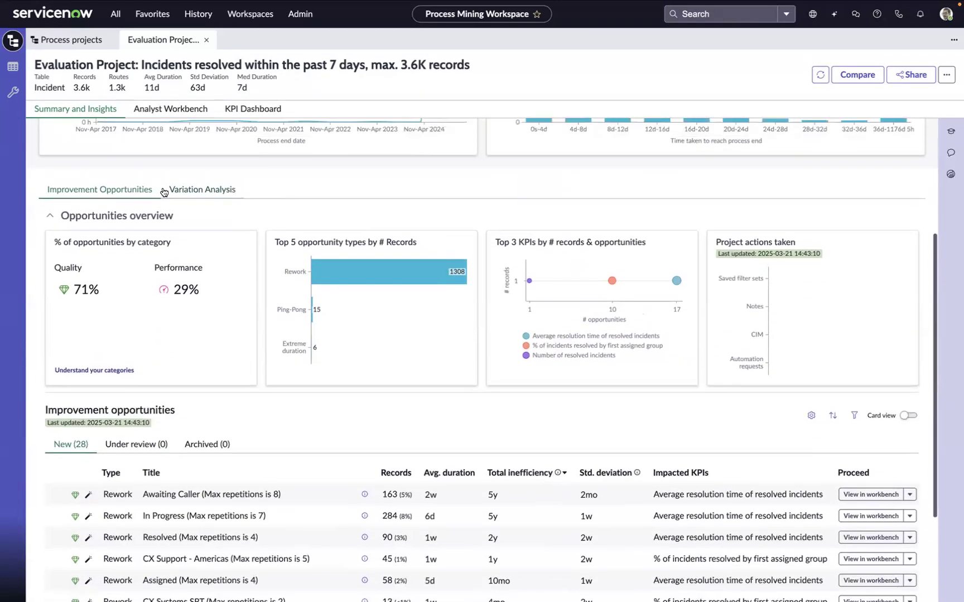
scroll(163, 188, up, 2)
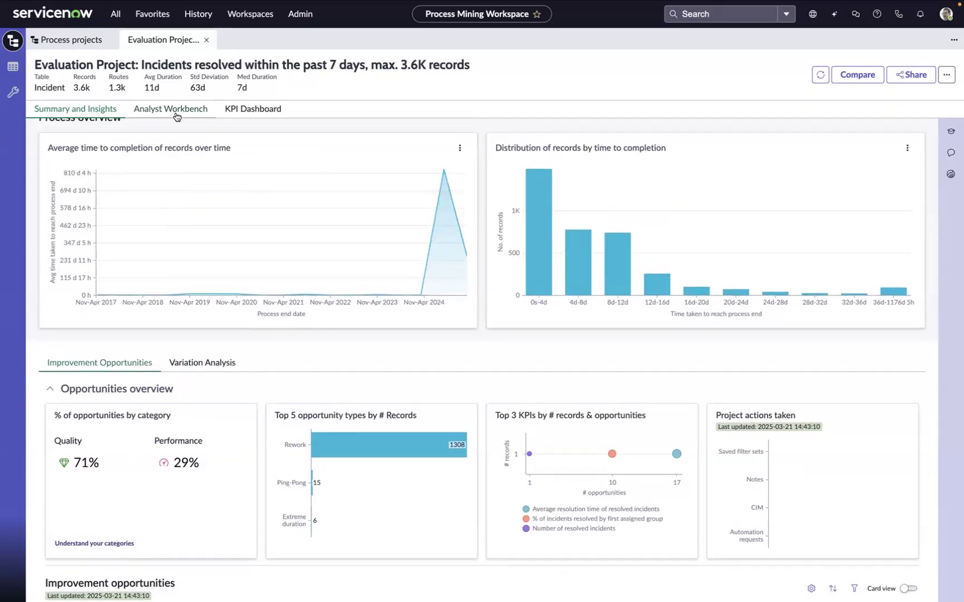
Show the project's process map in the Analyst Workbench, raise the connections to 50%, and limit the map to the State view
click(177, 112)
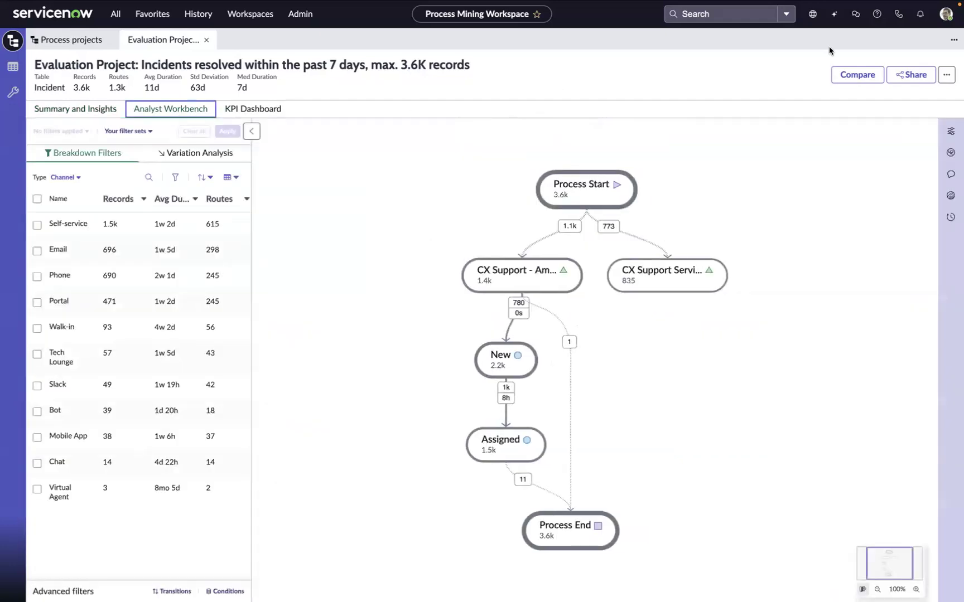
click(951, 132)
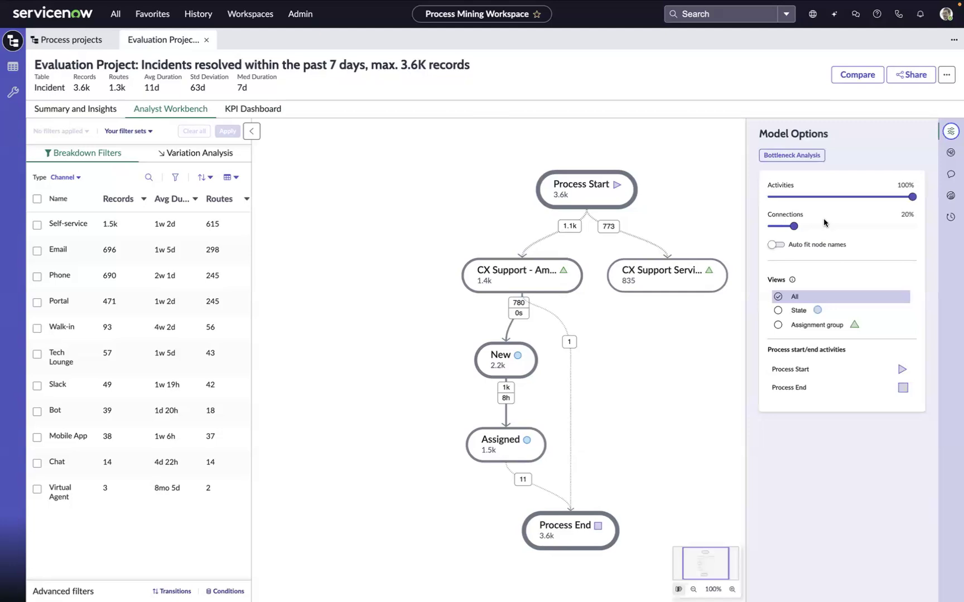
drag(795, 228, 838, 227)
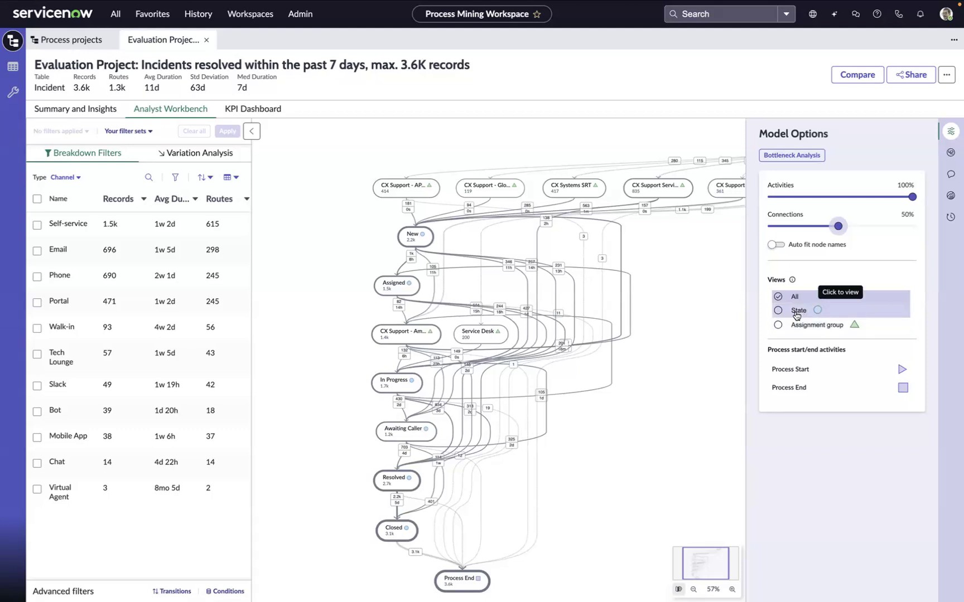
click(797, 315)
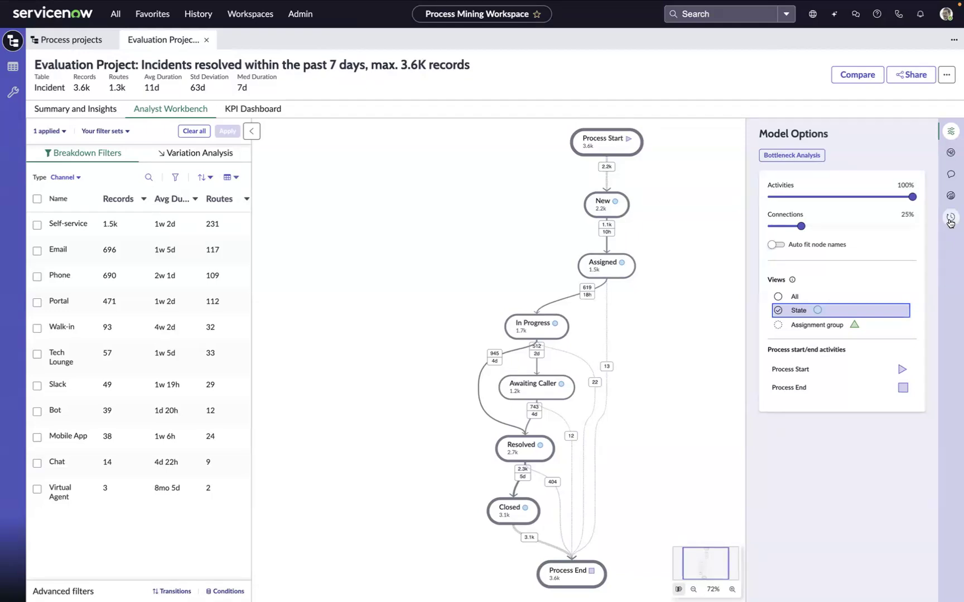
Review the project's scheduled tasks and close the list
click(950, 218)
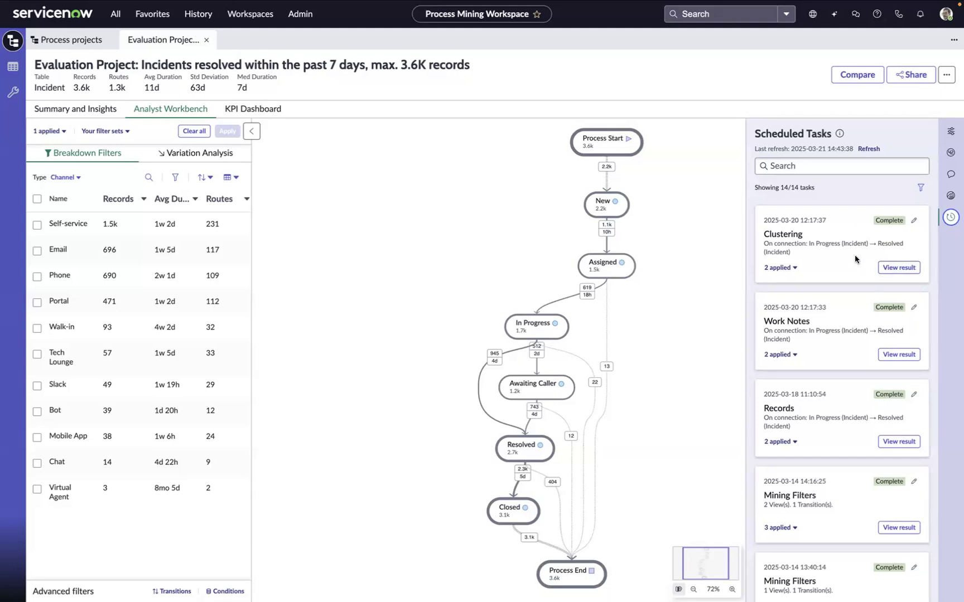
click(950, 217)
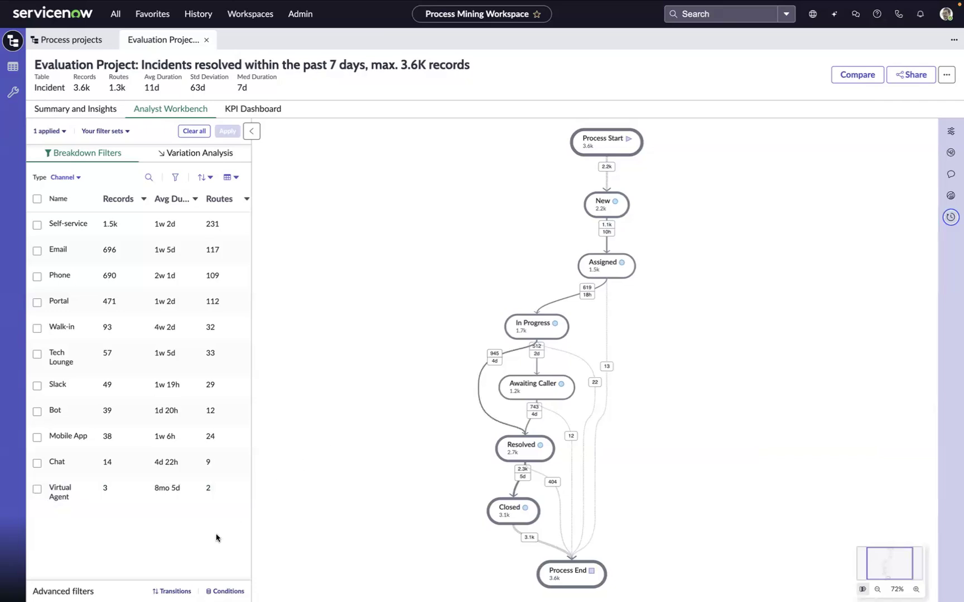
Start a transitions filter whose first activity is State (Incident) is In Progress, with the occurrence set to First
click(174, 590)
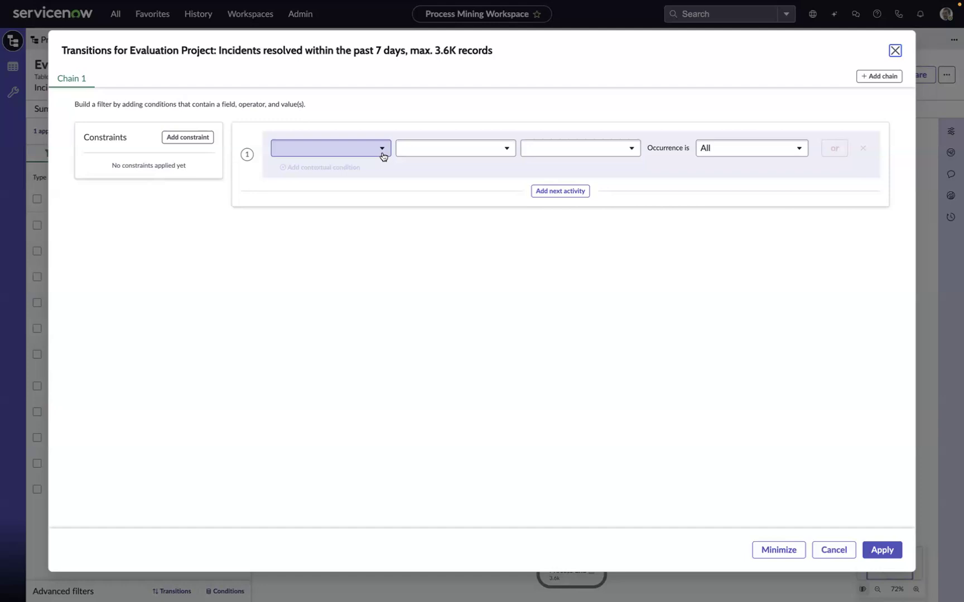
click(382, 156)
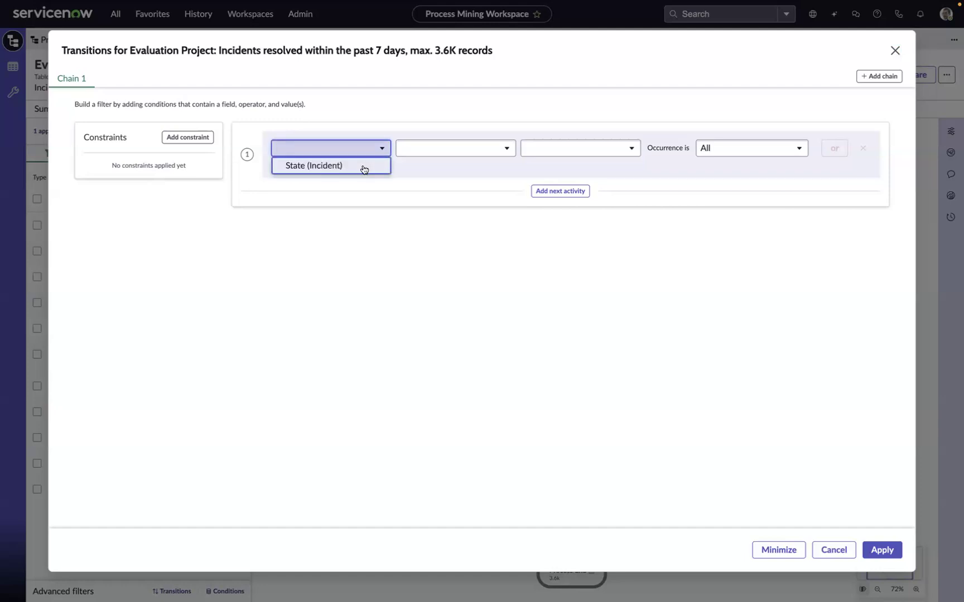
click(364, 166)
click(436, 151)
click(436, 167)
click(545, 147)
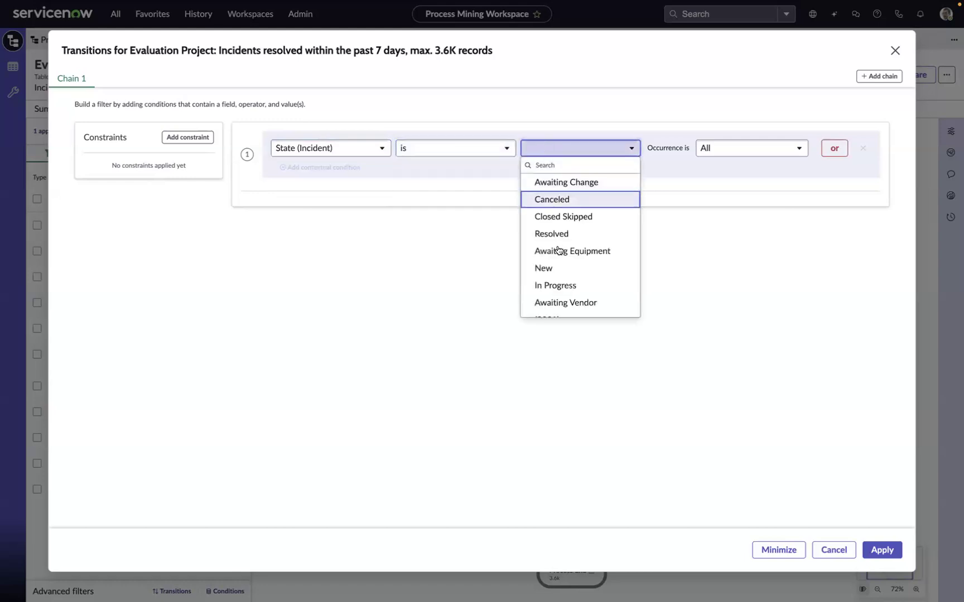
click(557, 286)
click(720, 152)
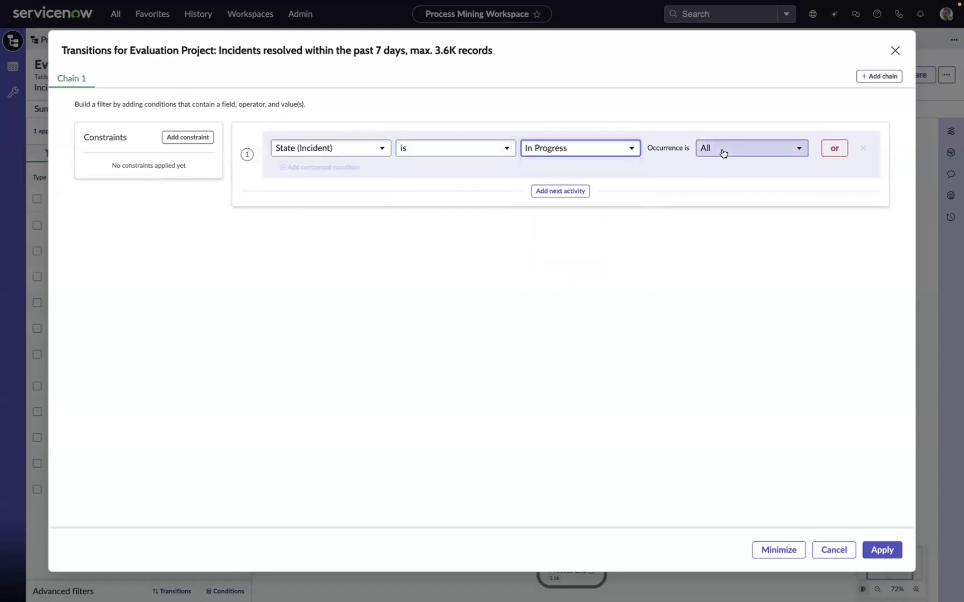
click(717, 181)
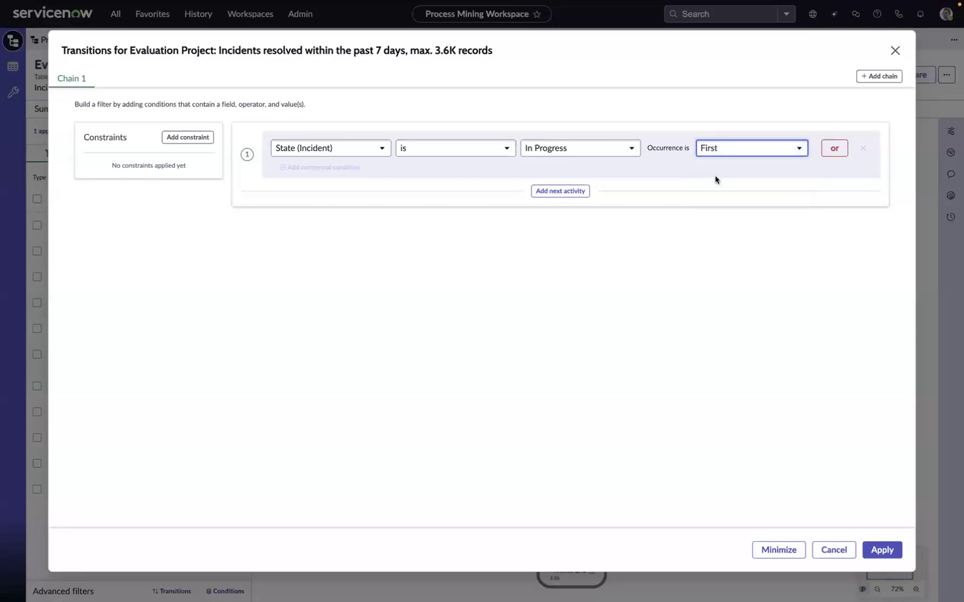
Add a directly following second activity, State (Incident) is Resolved, with the occurrence set to Last
click(557, 192)
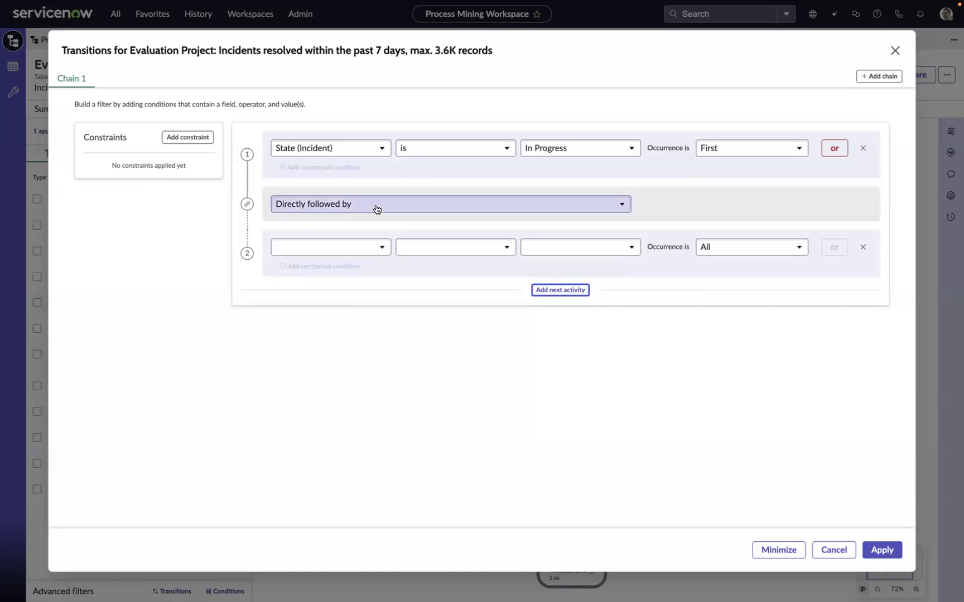
click(355, 251)
click(344, 271)
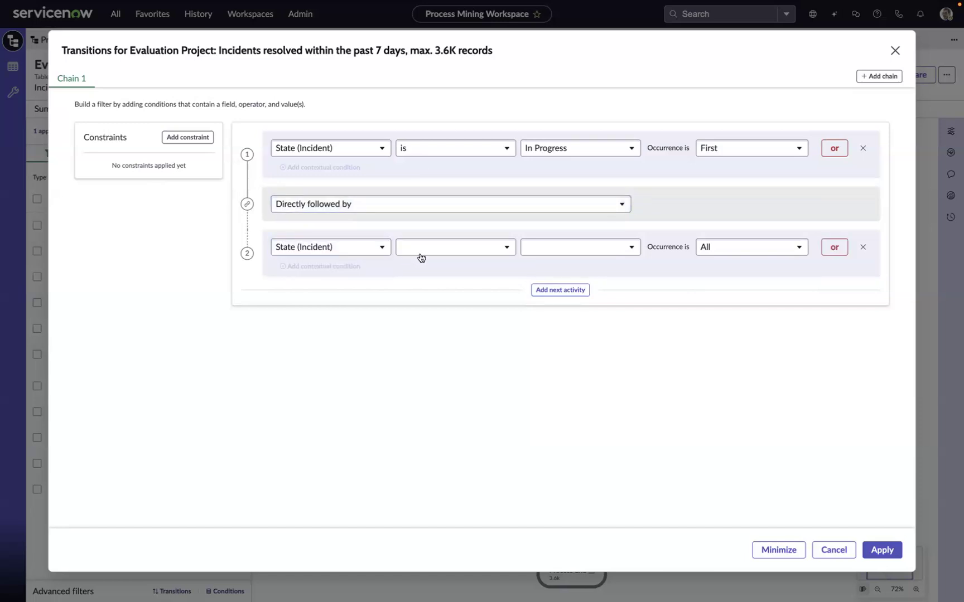
click(421, 256)
click(437, 266)
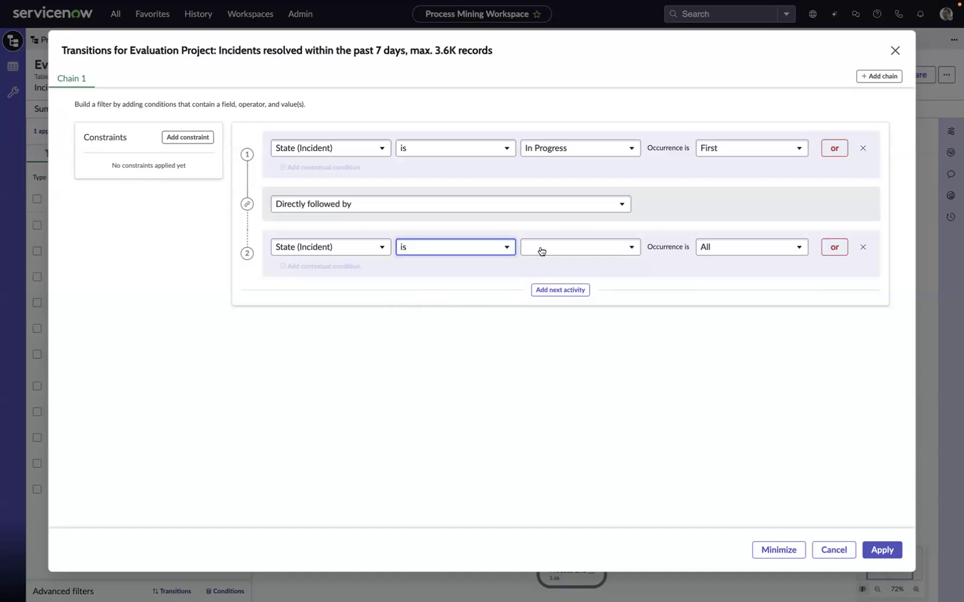
click(547, 249)
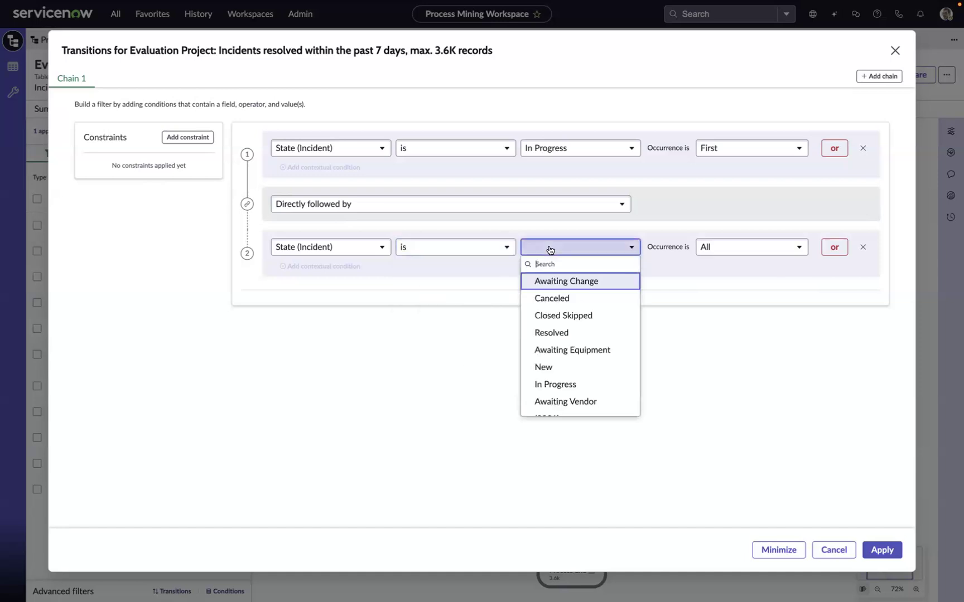
click(560, 334)
click(722, 251)
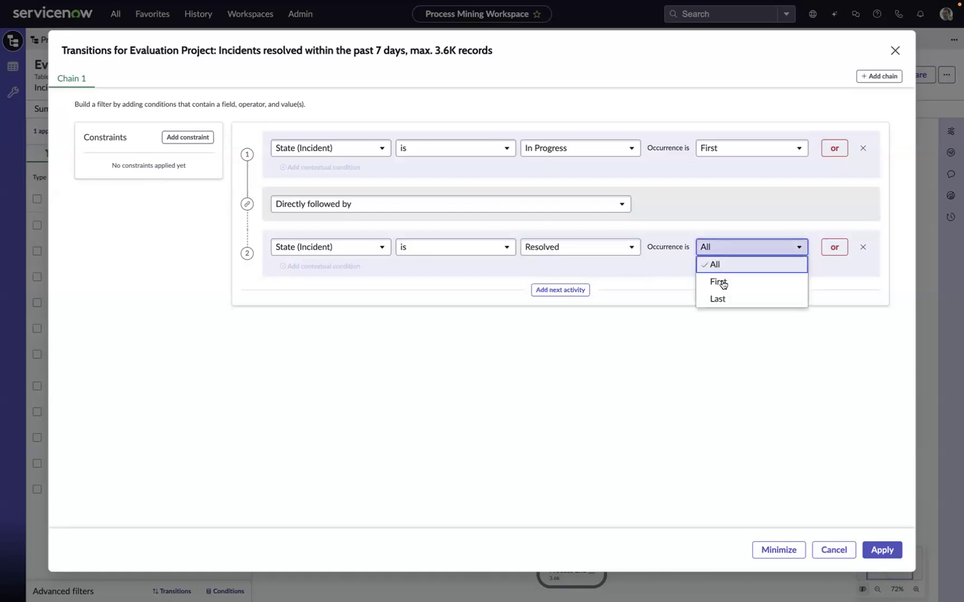
click(722, 299)
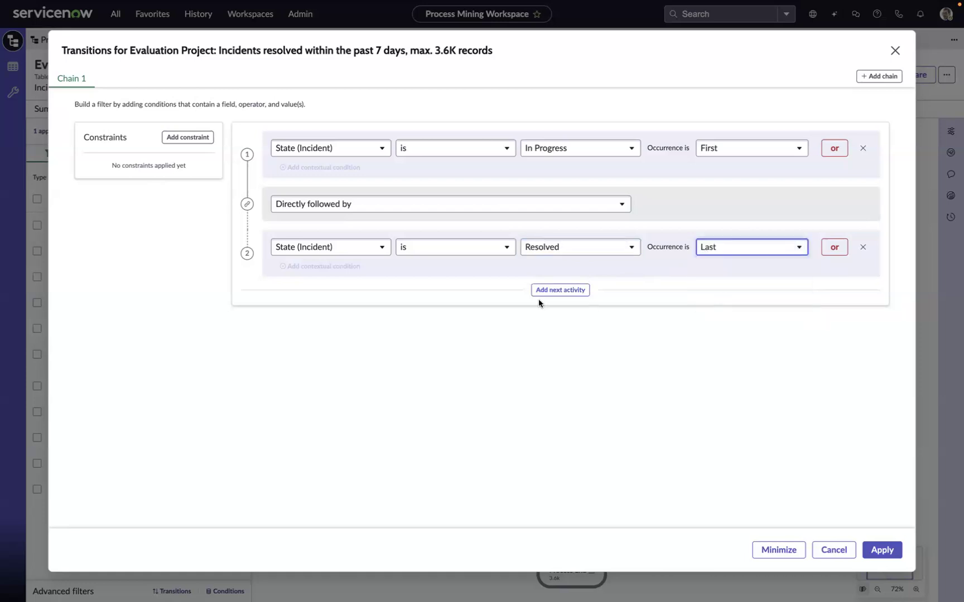
Add a duration constraint from activity 1 to 2 with a 2-minute minimum and 15-minute maximum, and apply the transitions filter
click(194, 139)
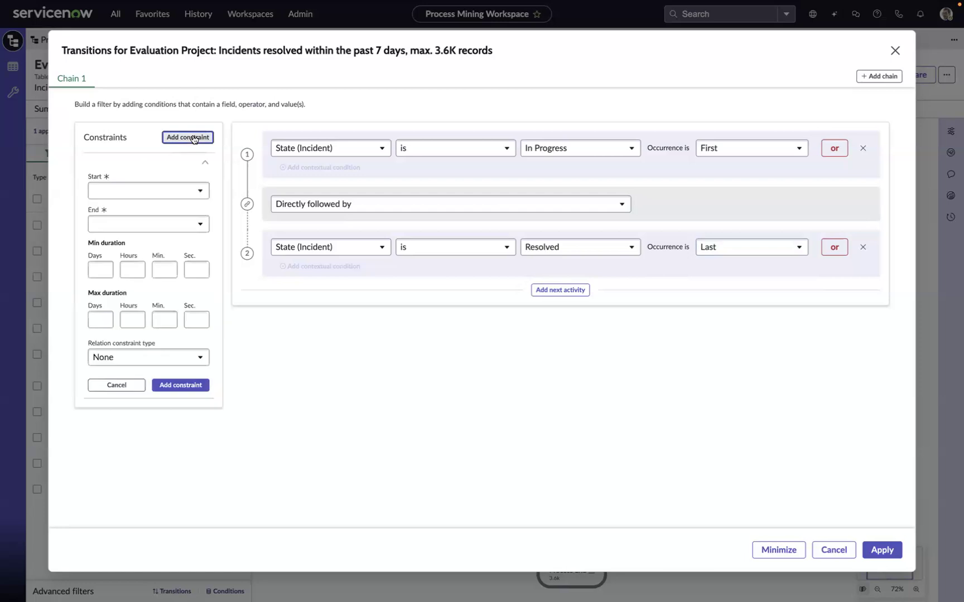
click(169, 195)
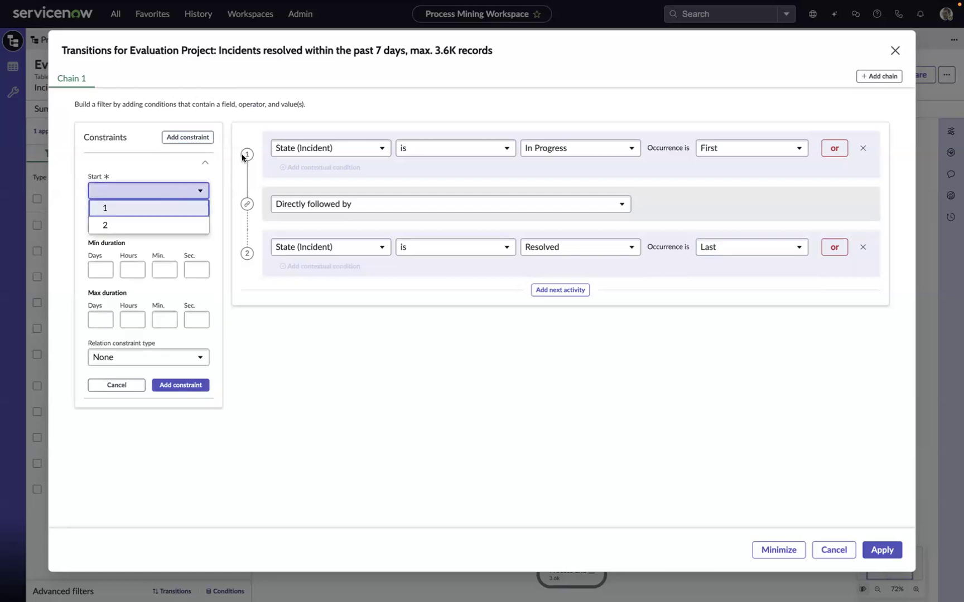
click(178, 214)
click(168, 223)
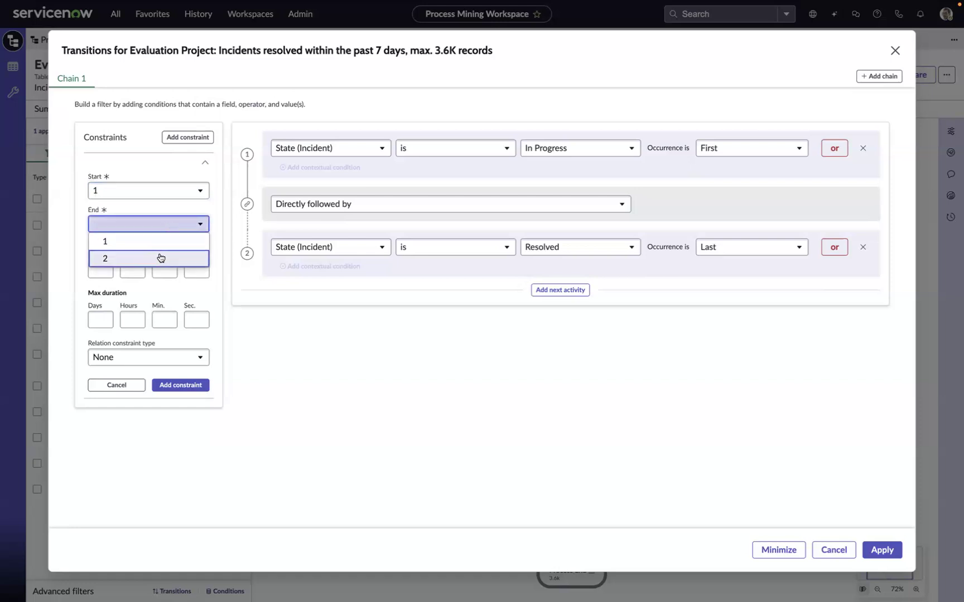
click(195, 258)
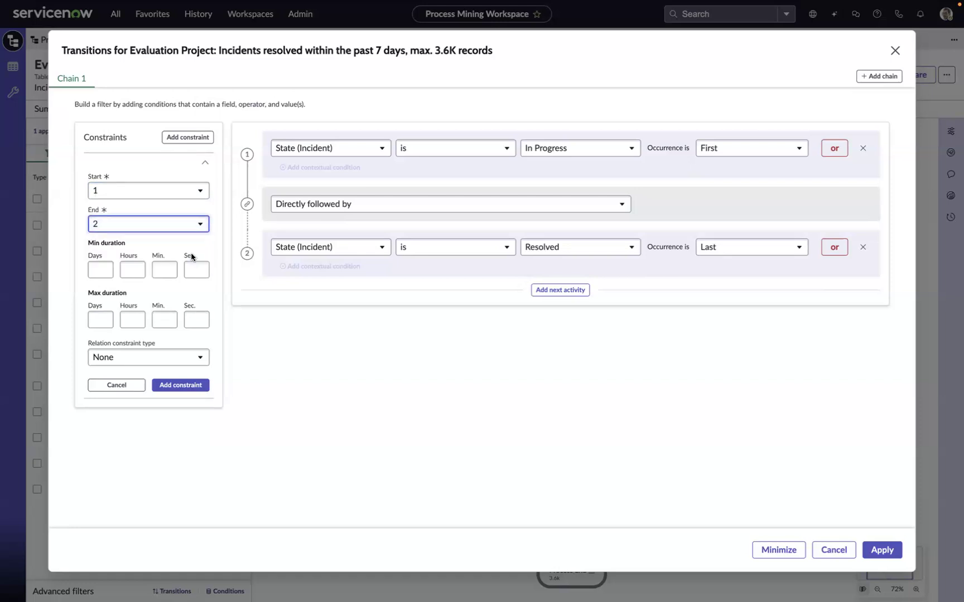
click(163, 269)
text(2)
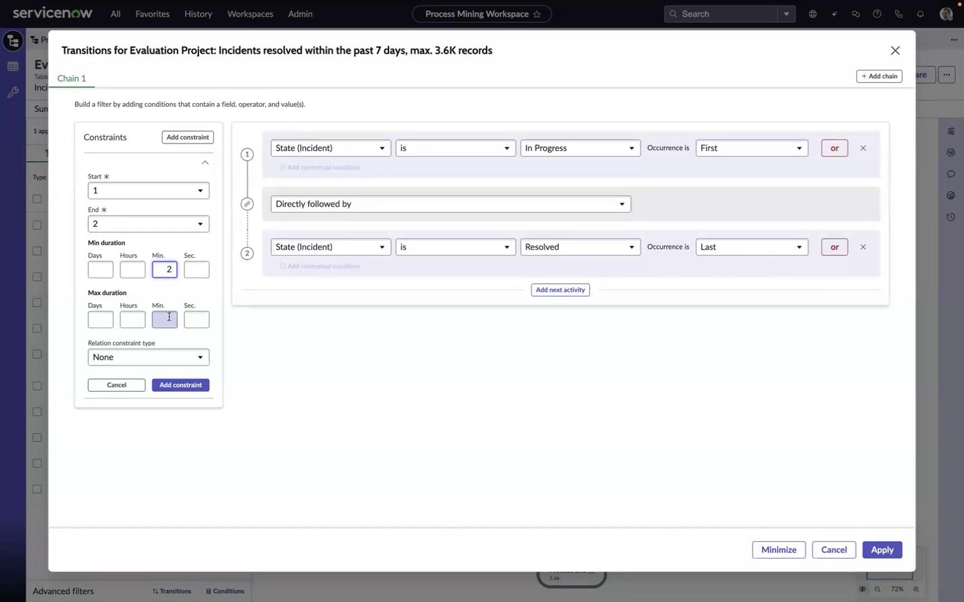
click(169, 316)
text(15)
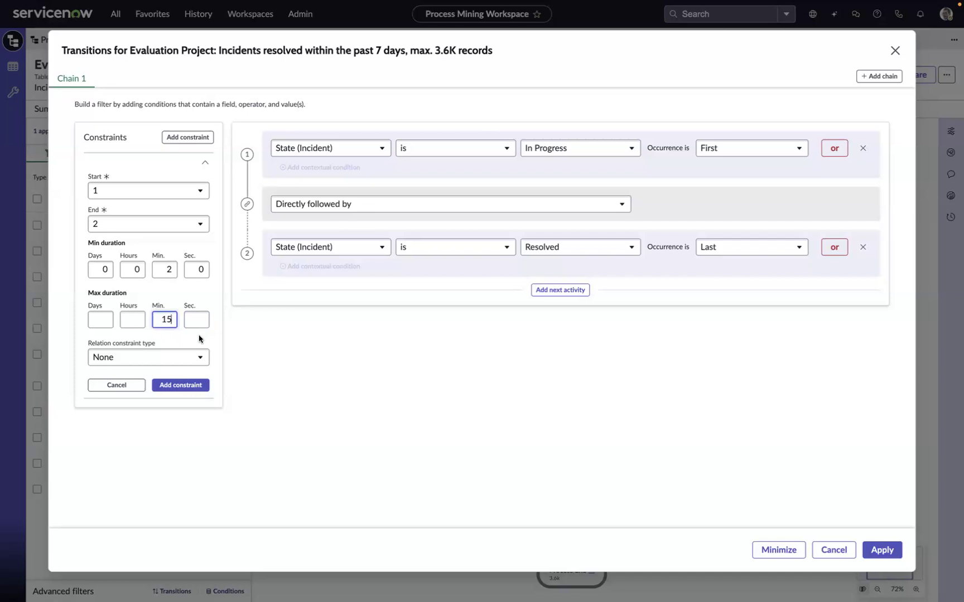
click(190, 389)
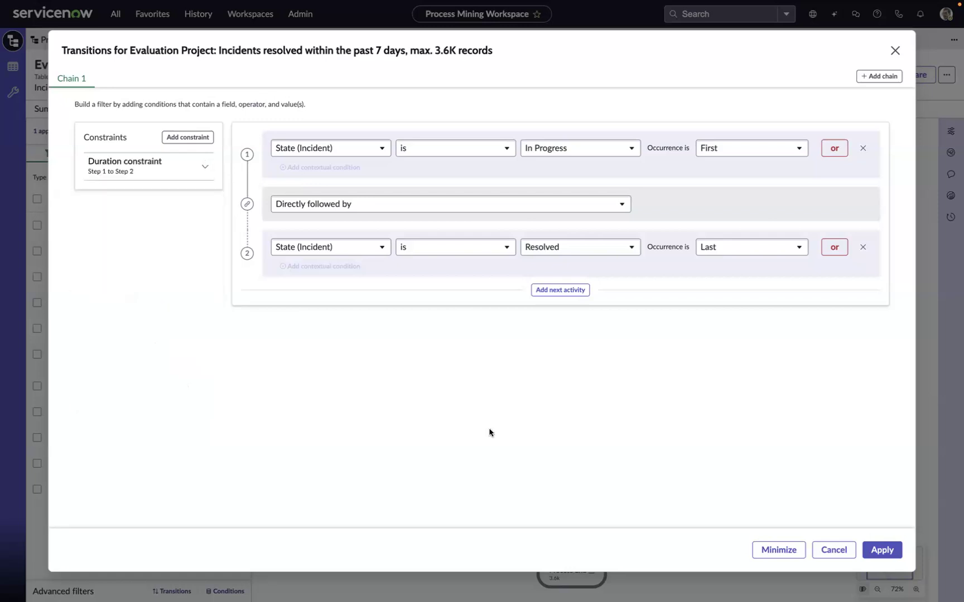
click(879, 551)
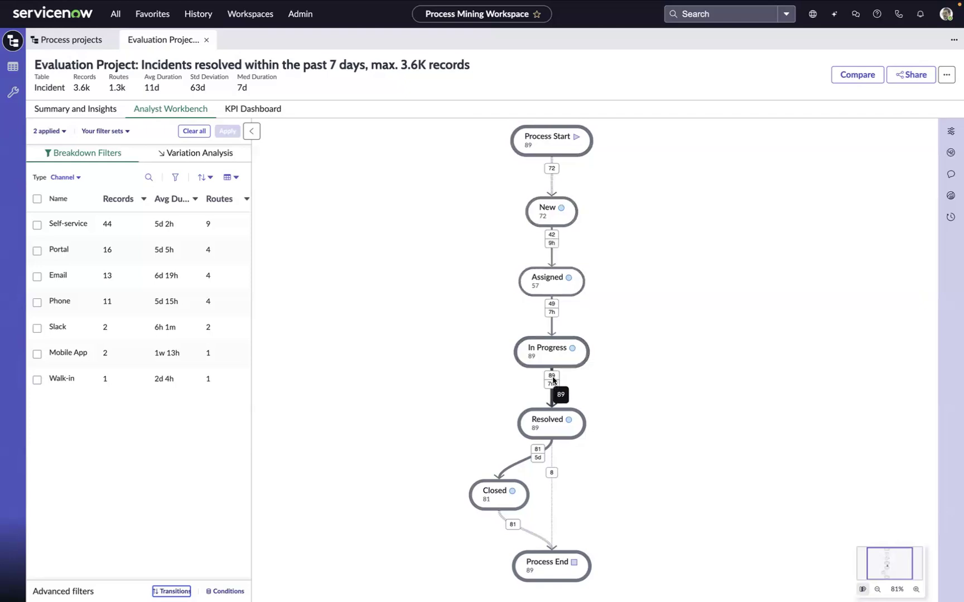
Examine the In Progress to Resolved transition's details, including its exact median and average durations
mouse_move(554, 384)
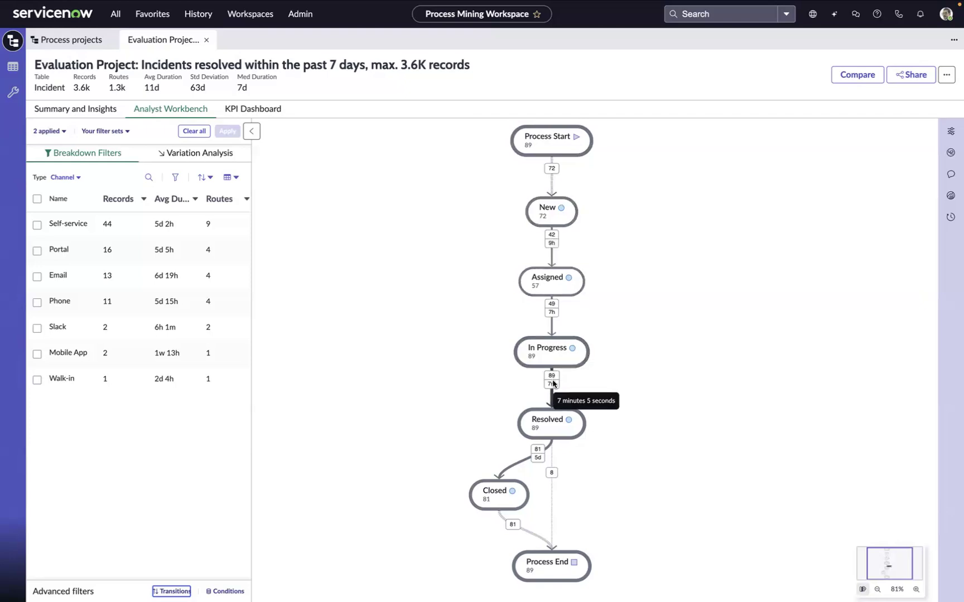
click(554, 384)
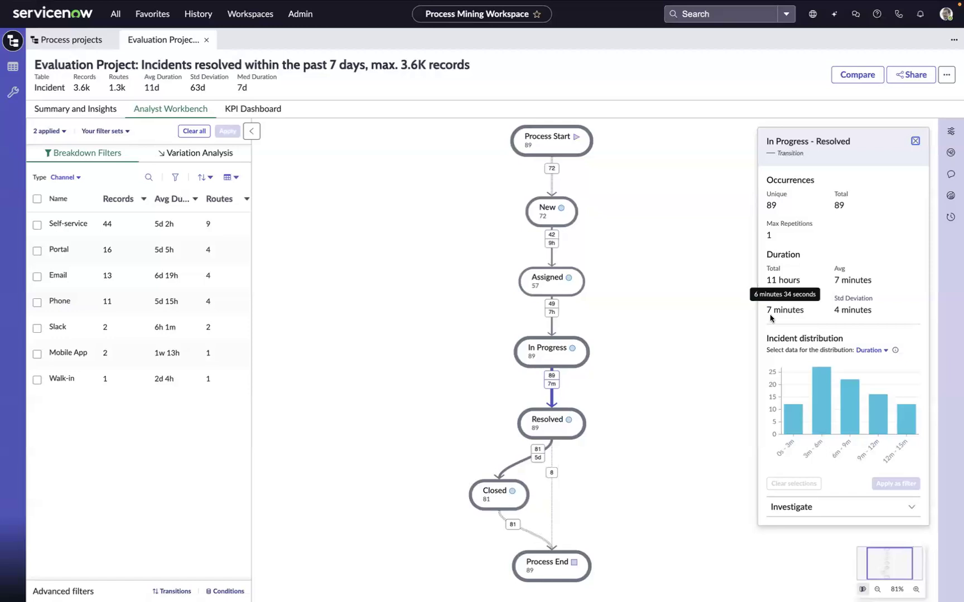
mouse_move(773, 315)
mouse_move(863, 284)
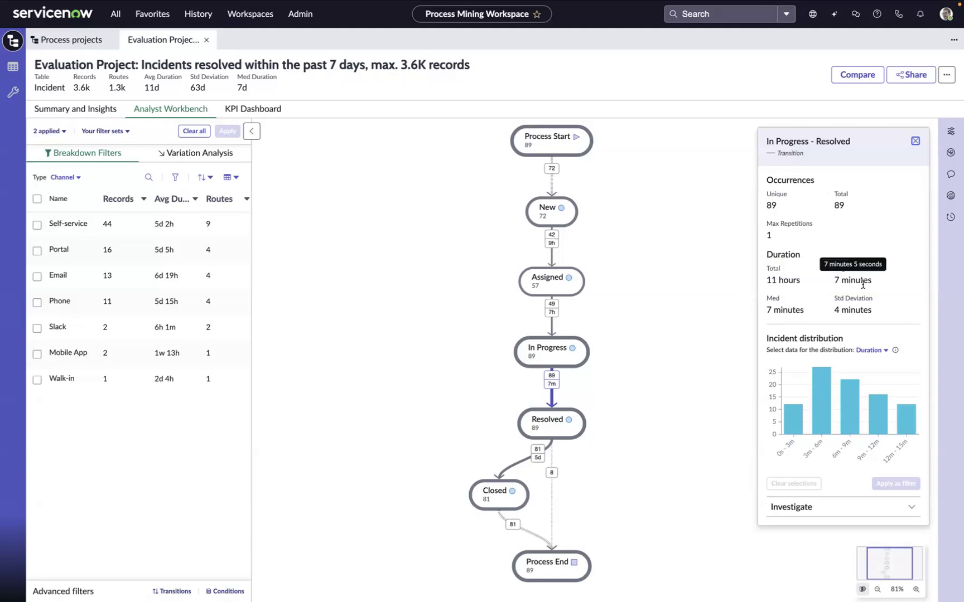
Review the breakdown of the filtered incidents by assignment group and by category
mouse_move(825, 396)
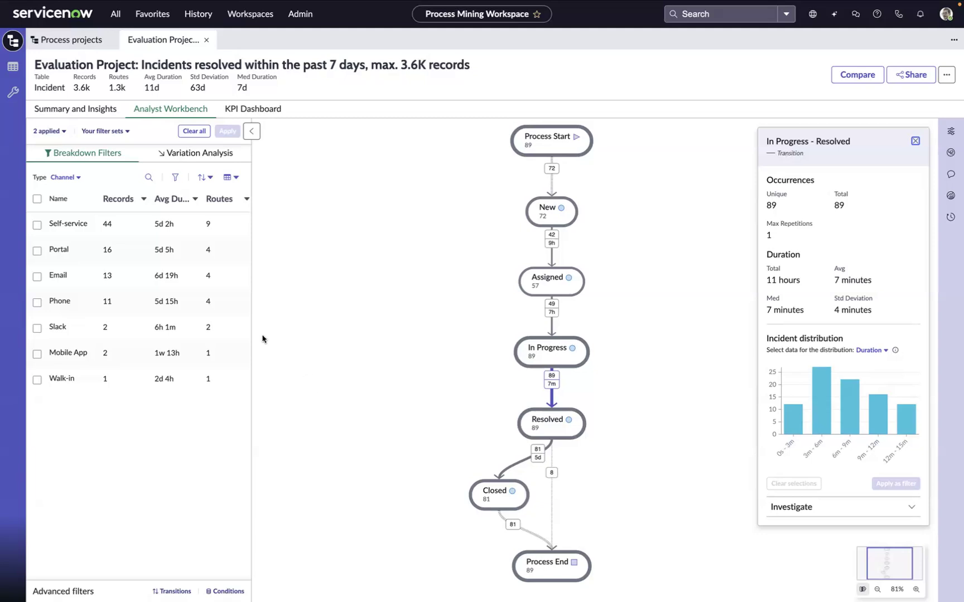
click(73, 177)
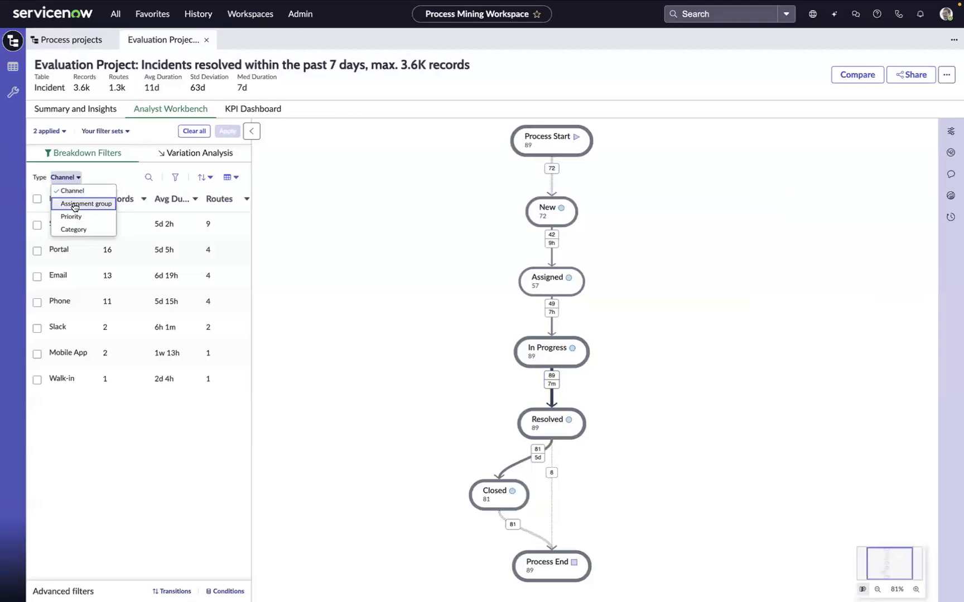
click(75, 205)
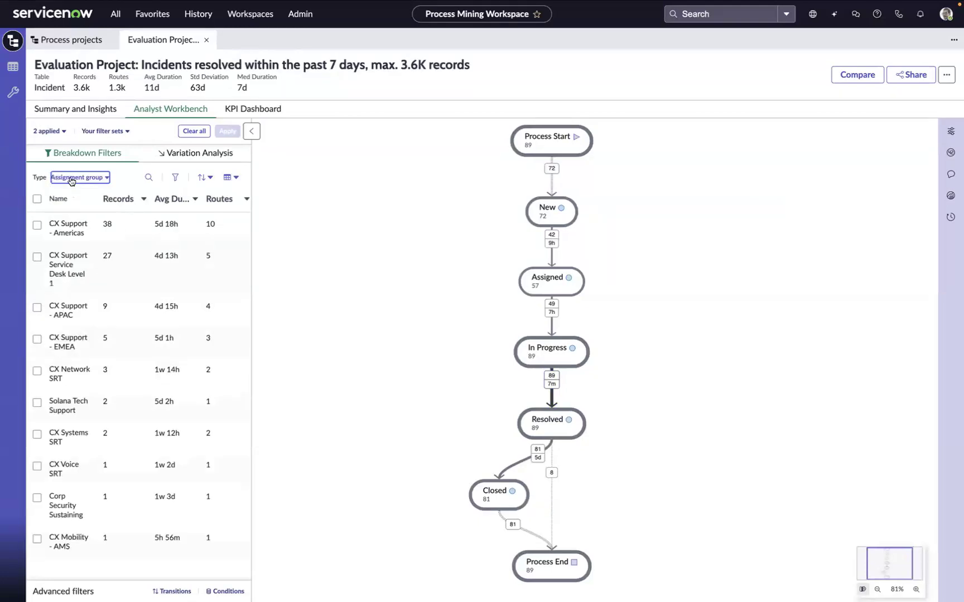
click(71, 180)
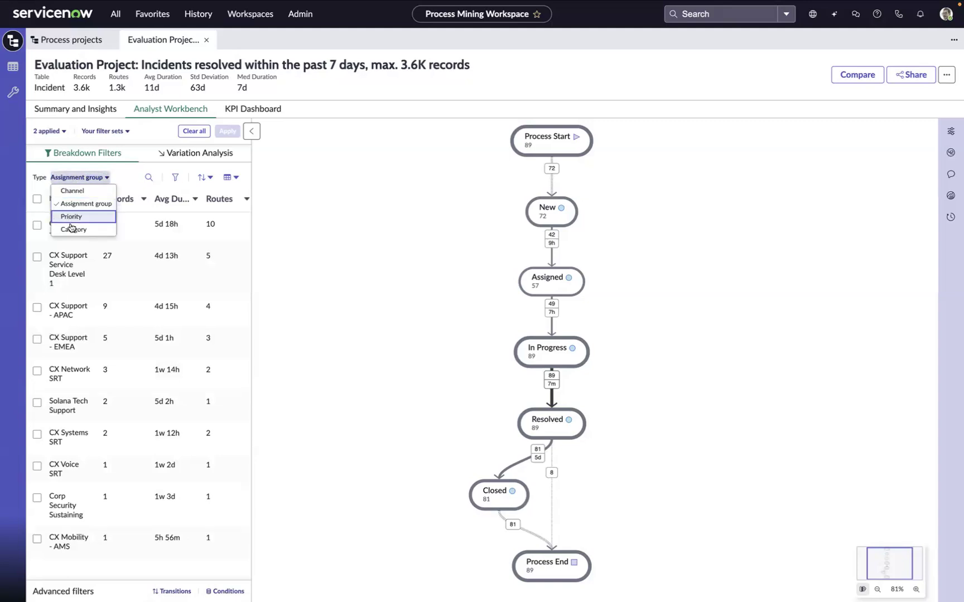
click(71, 231)
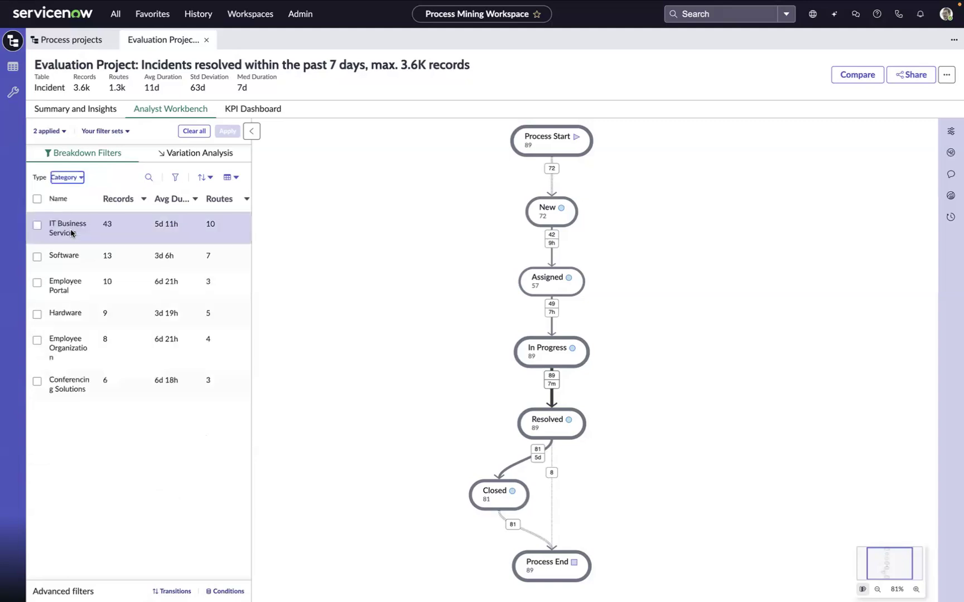
Switch the breakdown type back to Channel and apply a filter for the Self-service and Portal channels
click(67, 180)
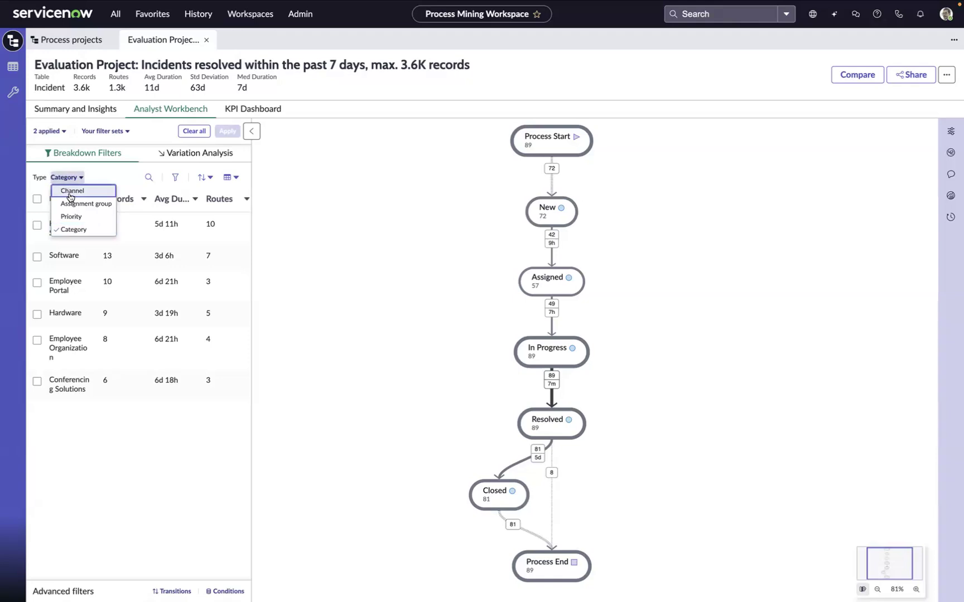
click(71, 192)
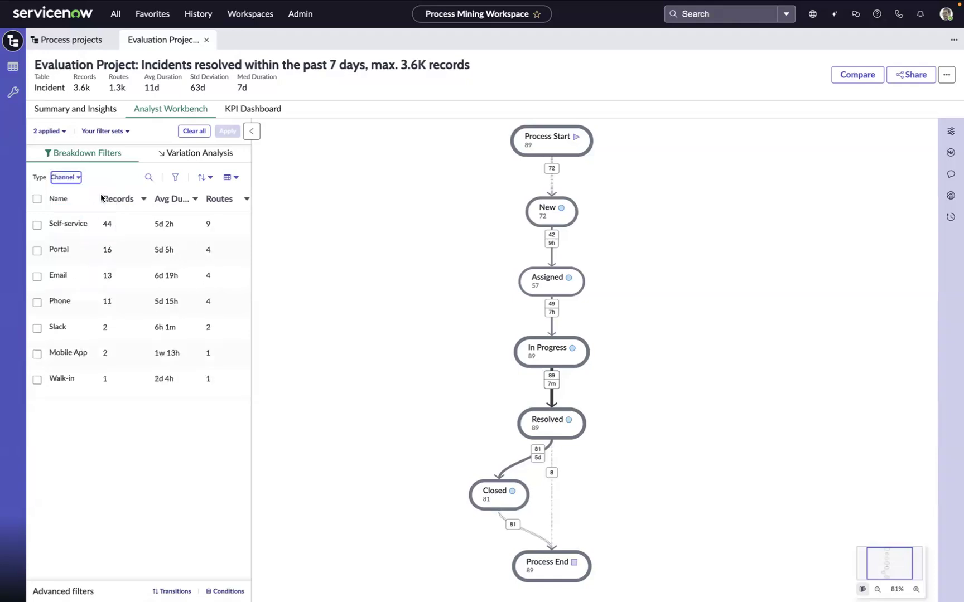
click(37, 226)
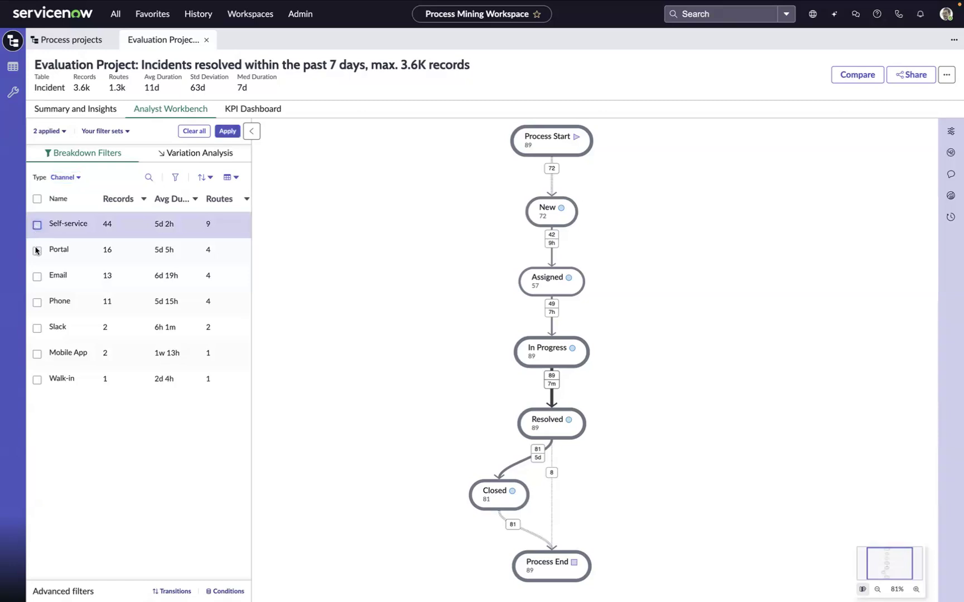
click(36, 251)
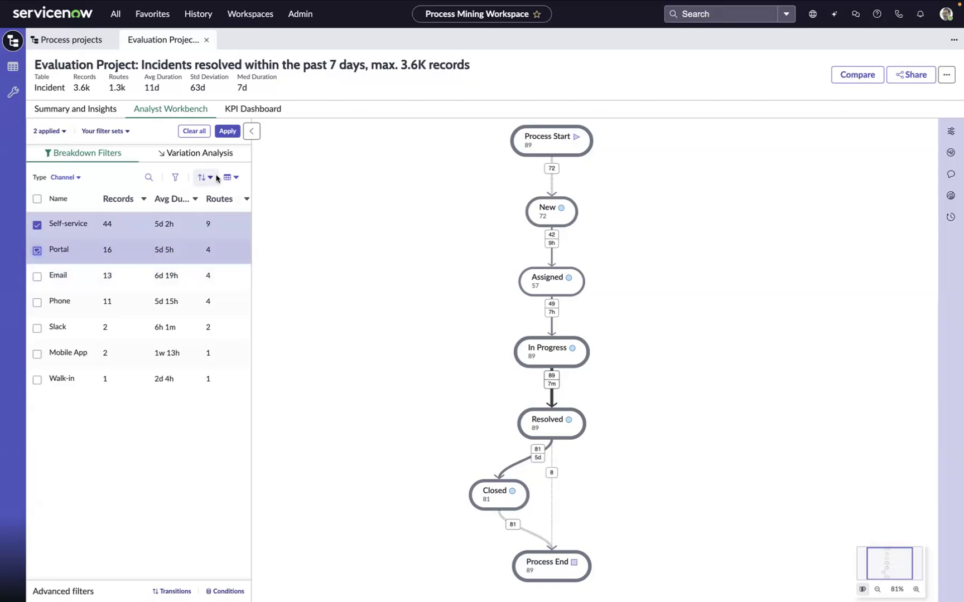
click(227, 134)
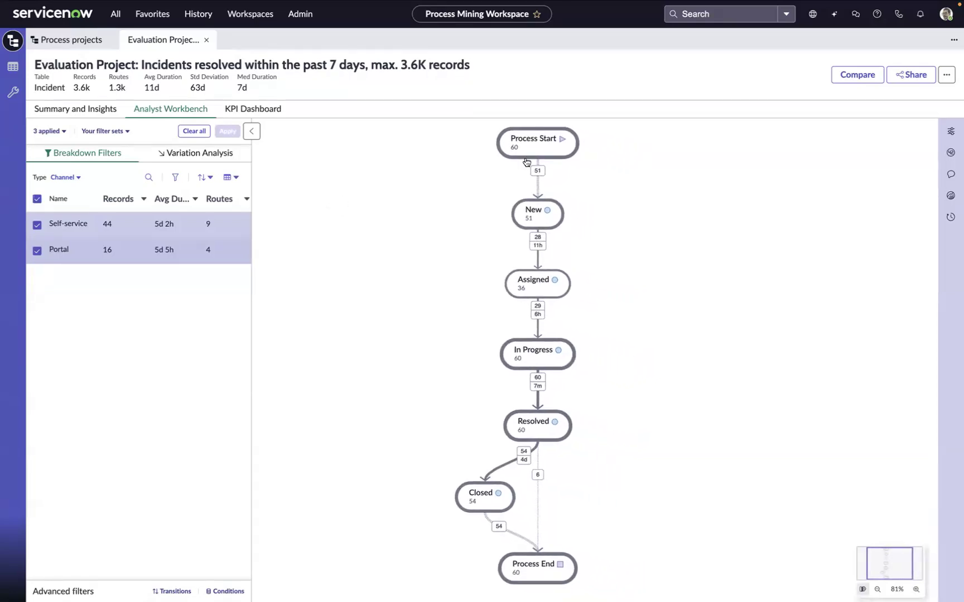
Show the incident records behind the In Progress to Resolved transition, and return to the evaluation project's process map
click(539, 385)
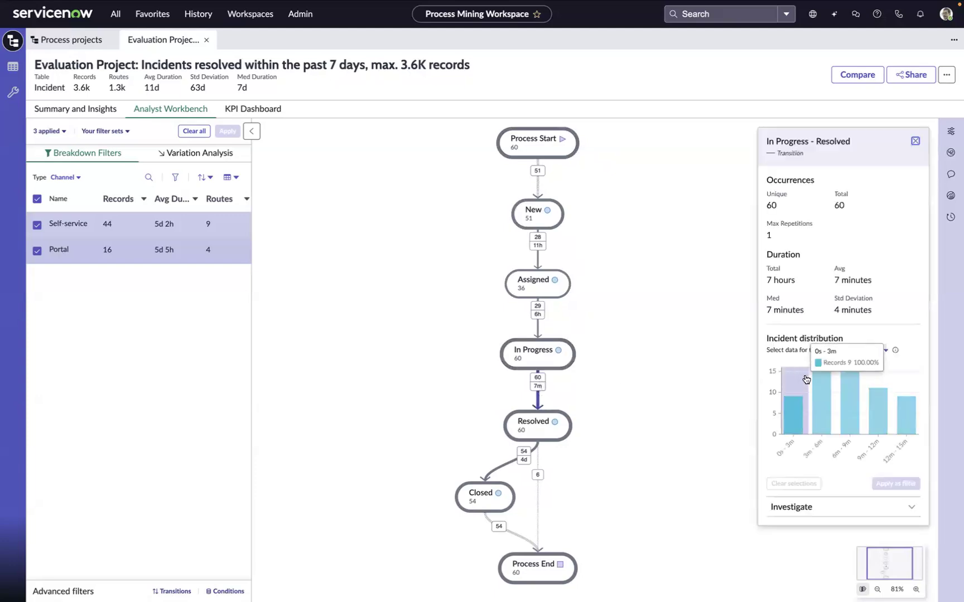
click(800, 506)
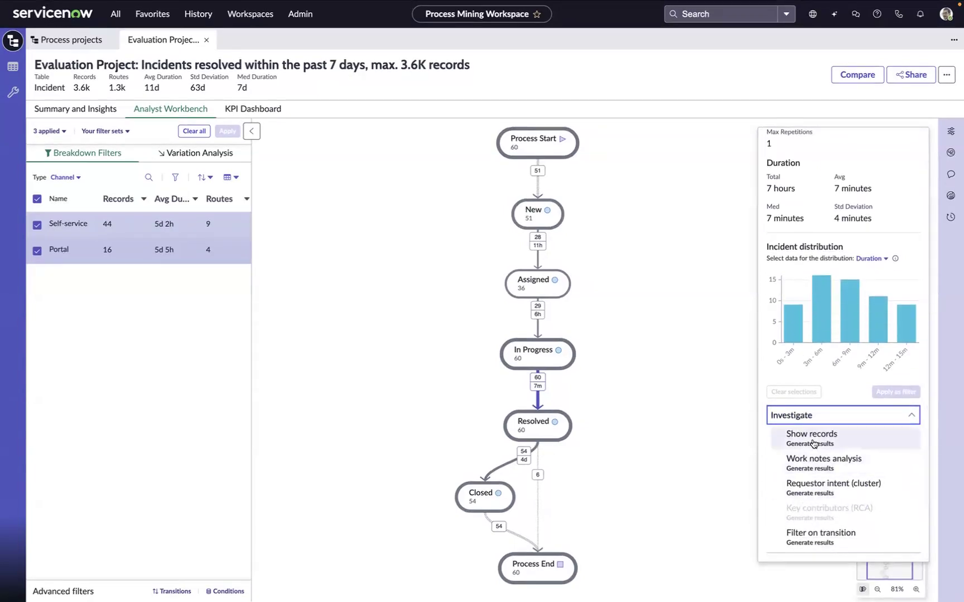
click(814, 444)
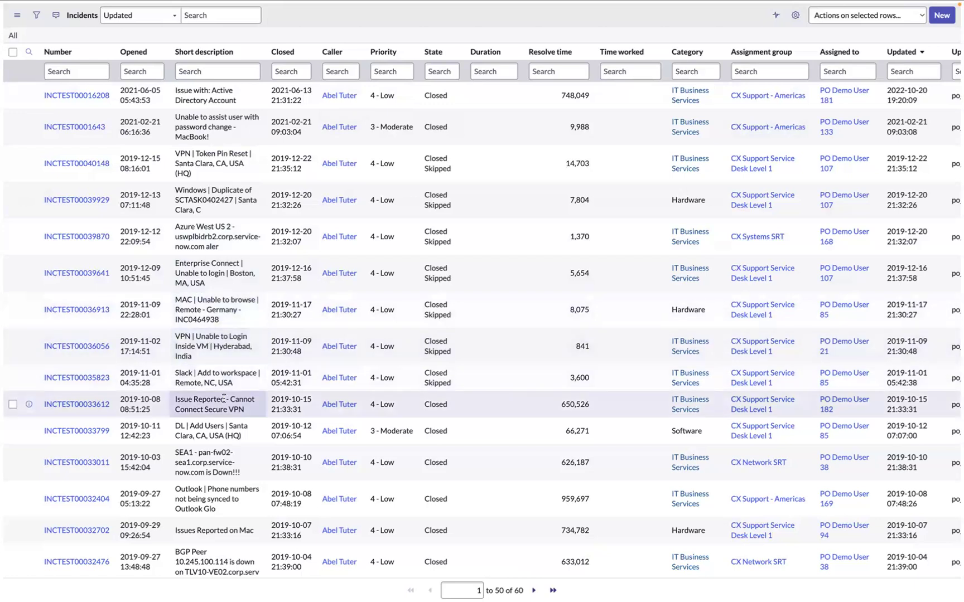
mouse_move(188, 21)
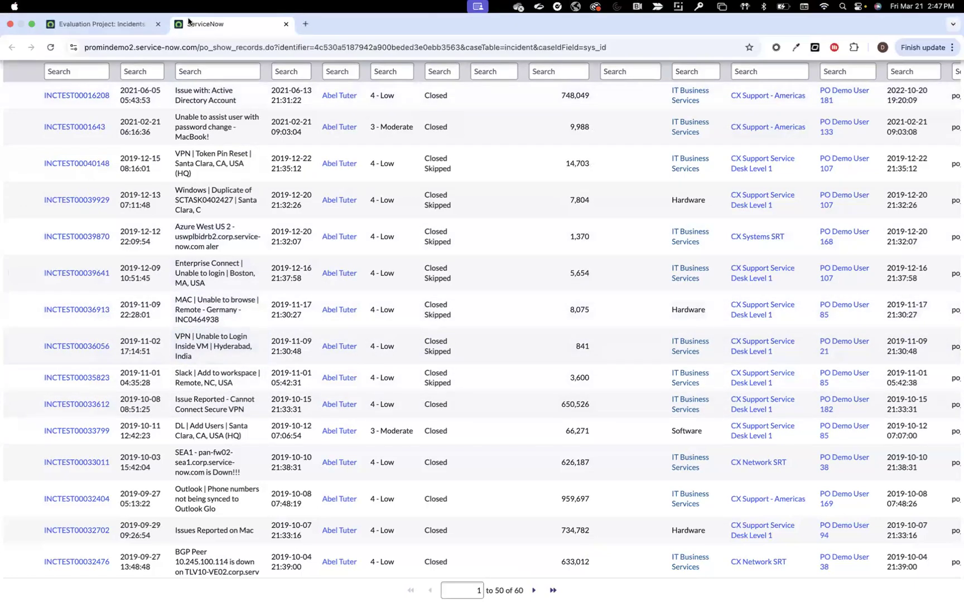
click(130, 27)
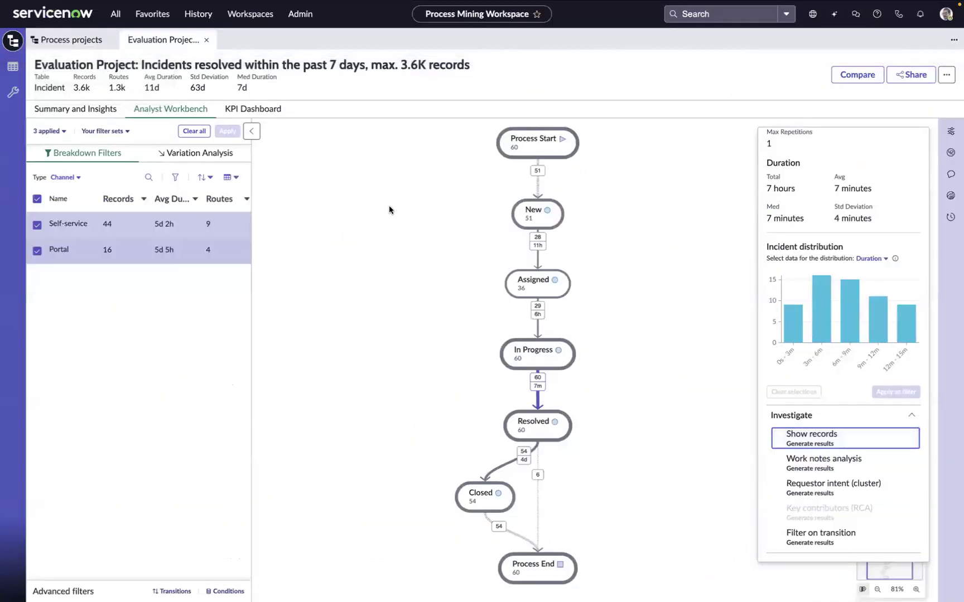